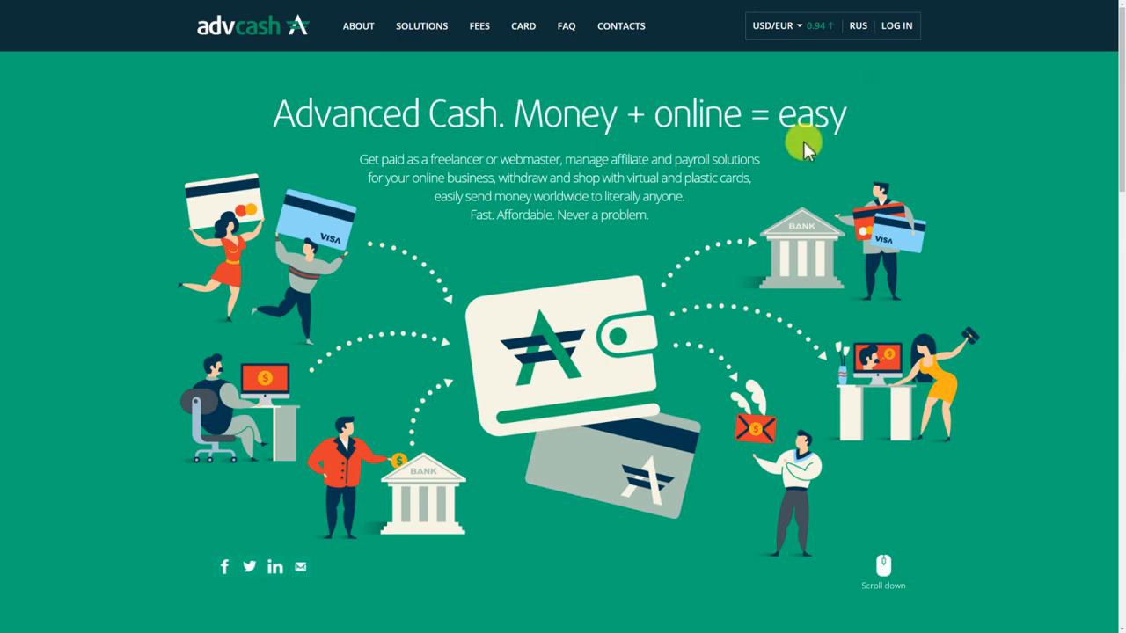
# Step: Scroll the advcash.com home page down to the 'Why Advanced Cash?' section with Register Account for Free
pyautogui.scroll(-7, 1005, 206)
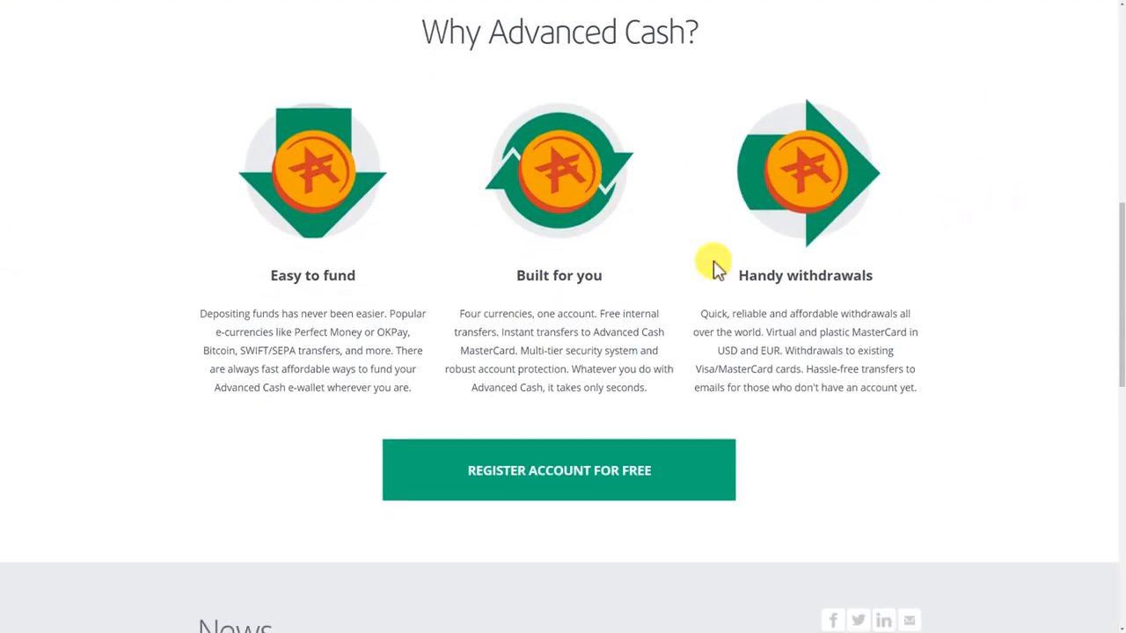
# Step: Open the free personal registration form and enter the user's first name, last name and e-mail address
pyautogui.click(565, 456)
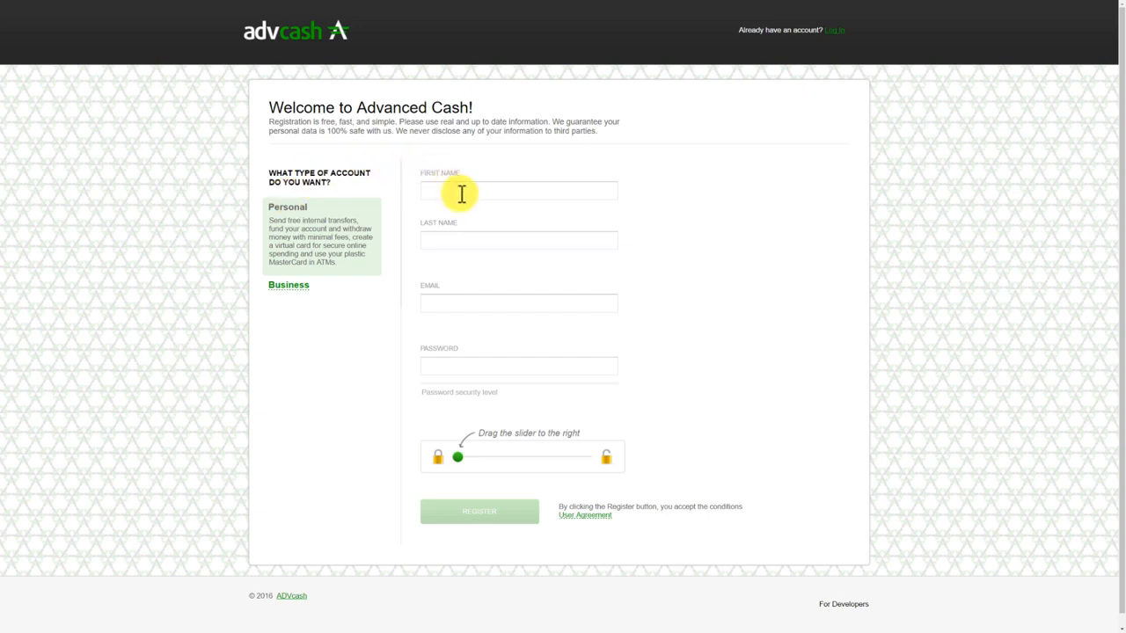
pyautogui.click(461, 194)
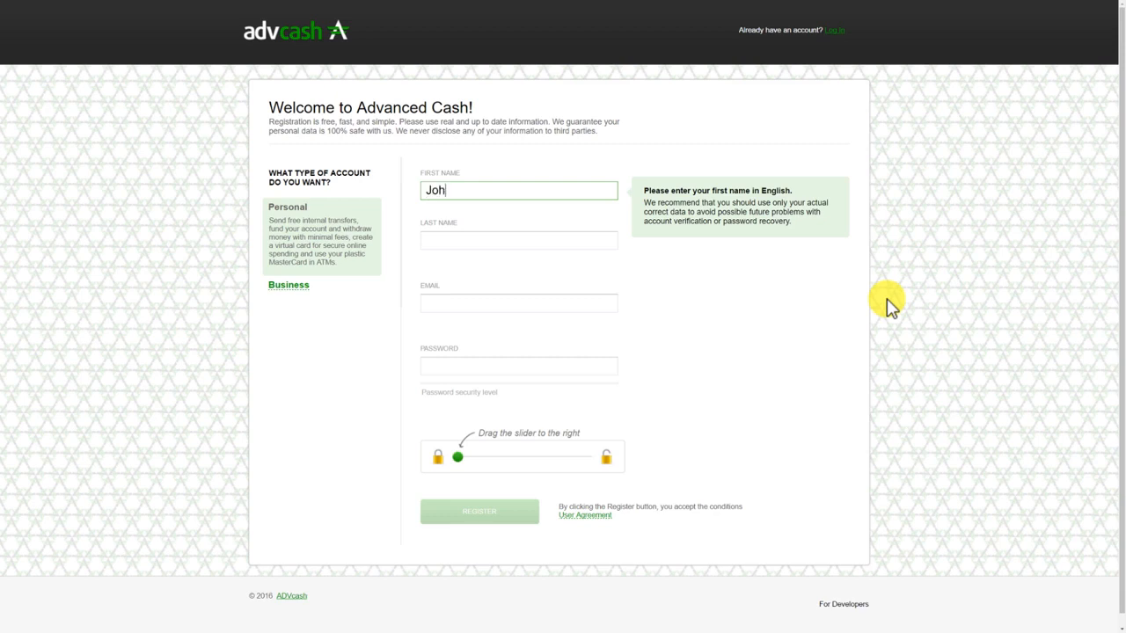
pyautogui.press('Tab')
pyautogui.write('DOE')
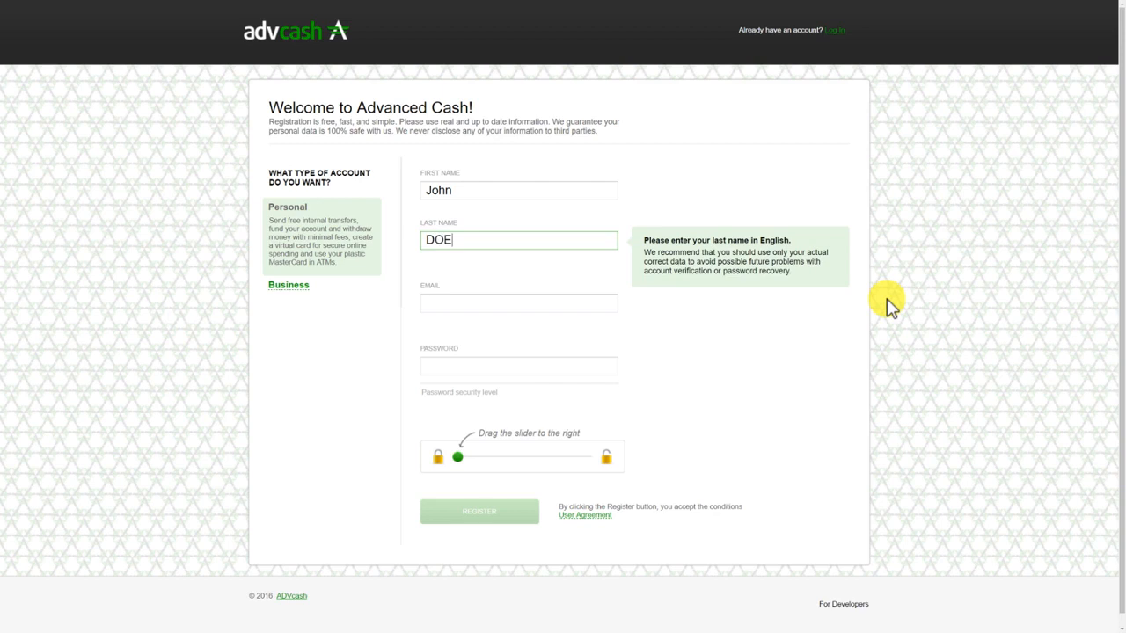
pyautogui.press('Tab')
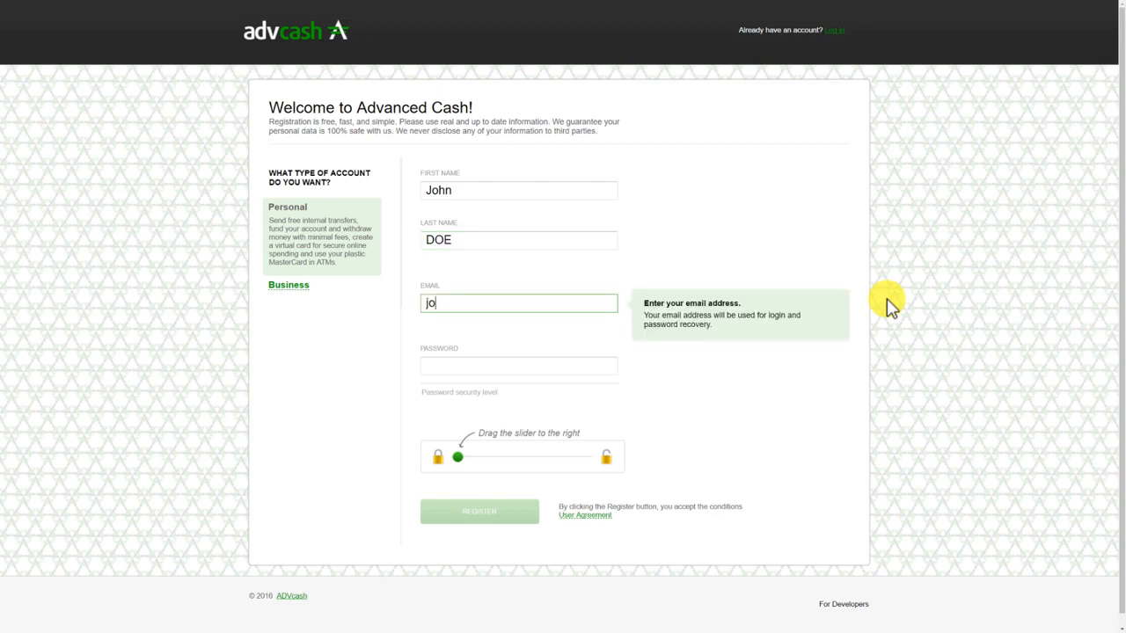
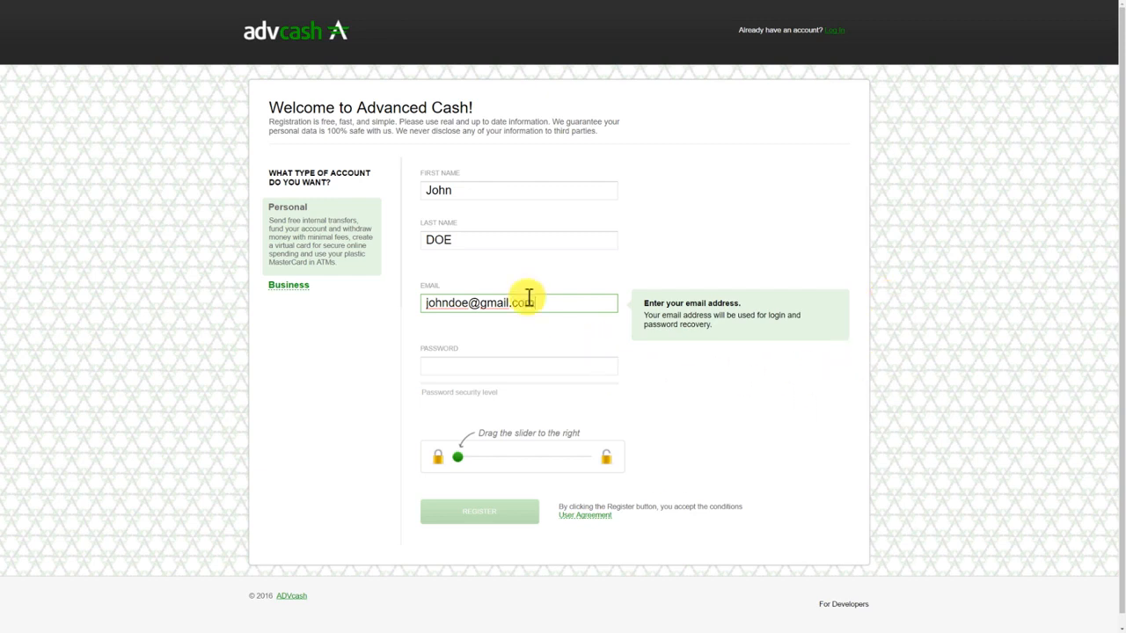
pyautogui.click(538, 369)
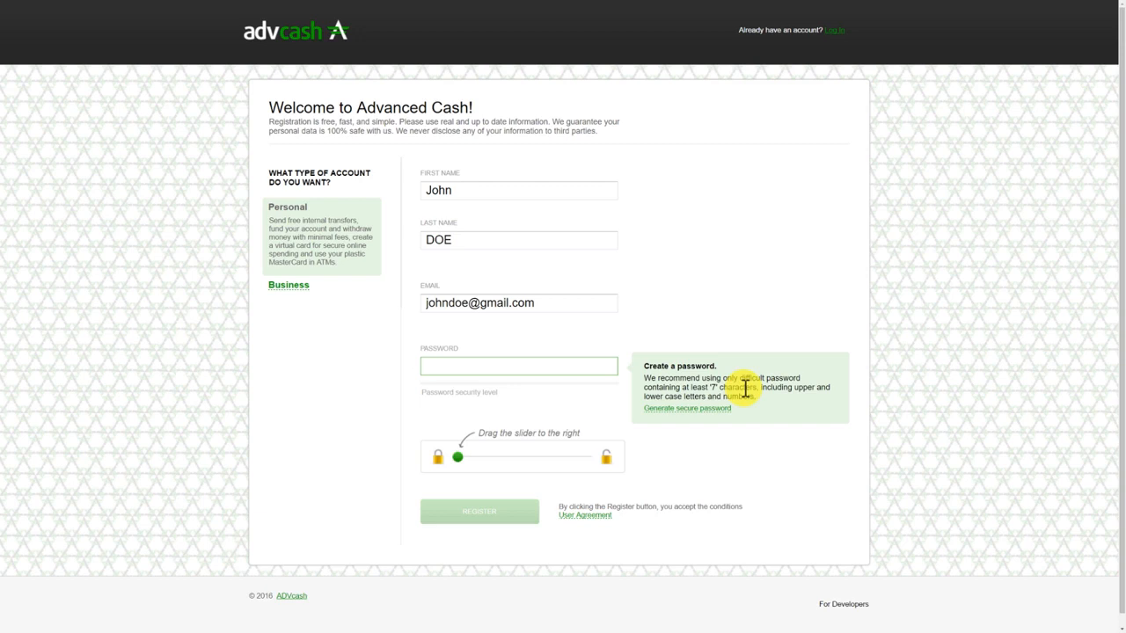
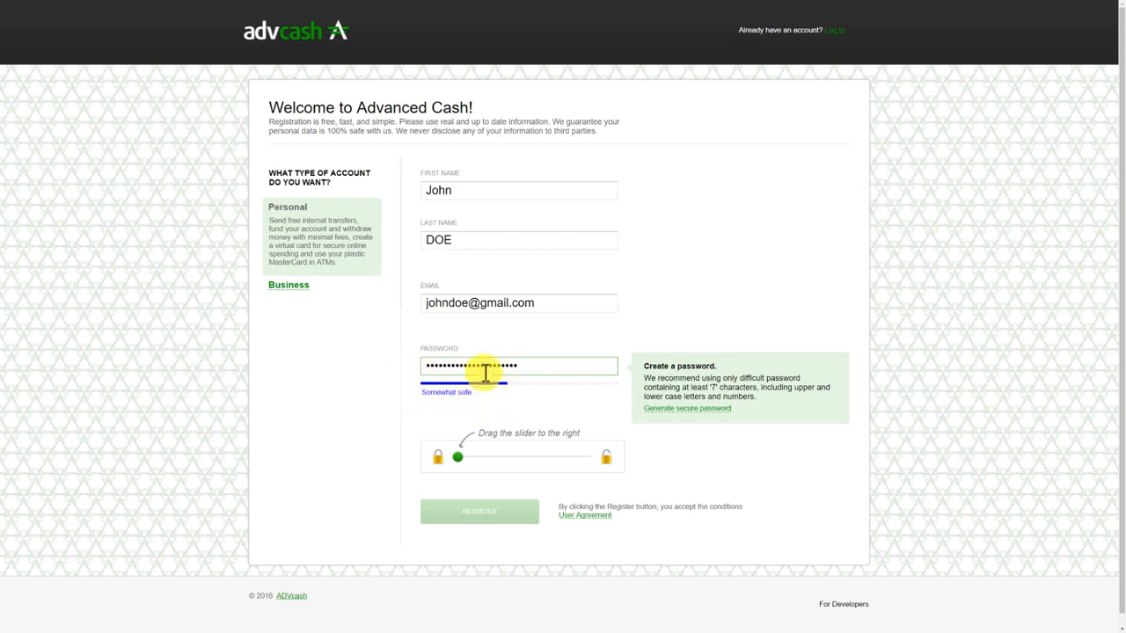
# Step: Enter a 'Somewhat safe' password and drag the slider check fully right to unlock Register
pyautogui.moveTo(457, 459); pyautogui.dragTo(537, 462)
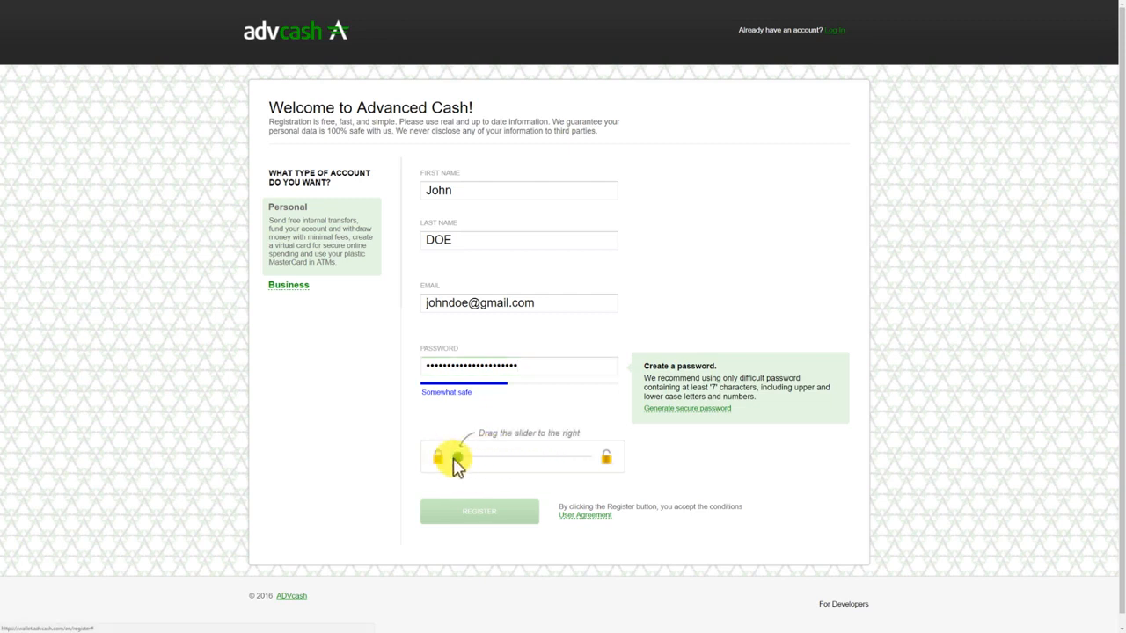
pyautogui.moveTo(456, 459); pyautogui.dragTo(634, 462)
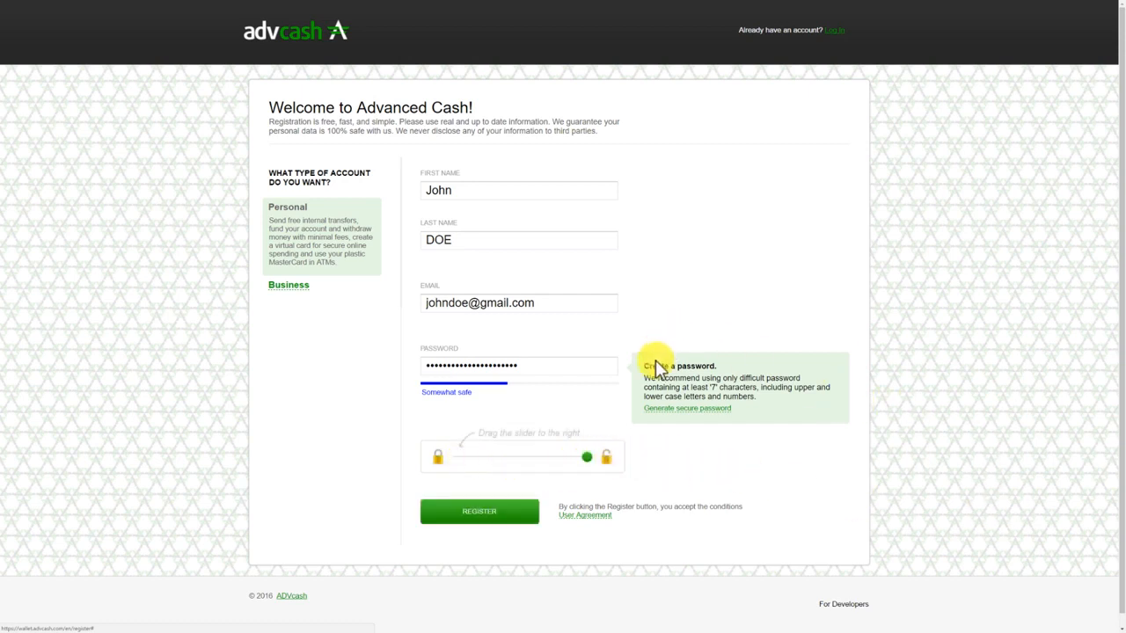
# Step: Register the account, then choose Verify Your Account in the Congratulations popup
pyautogui.click(532, 519)
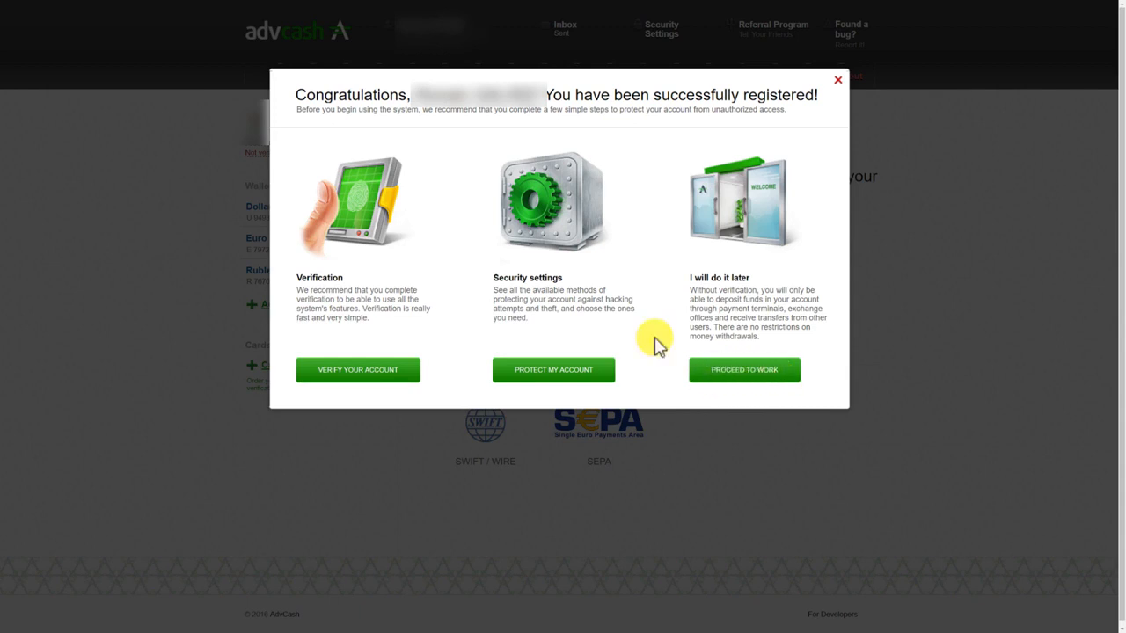
pyautogui.click(352, 386)
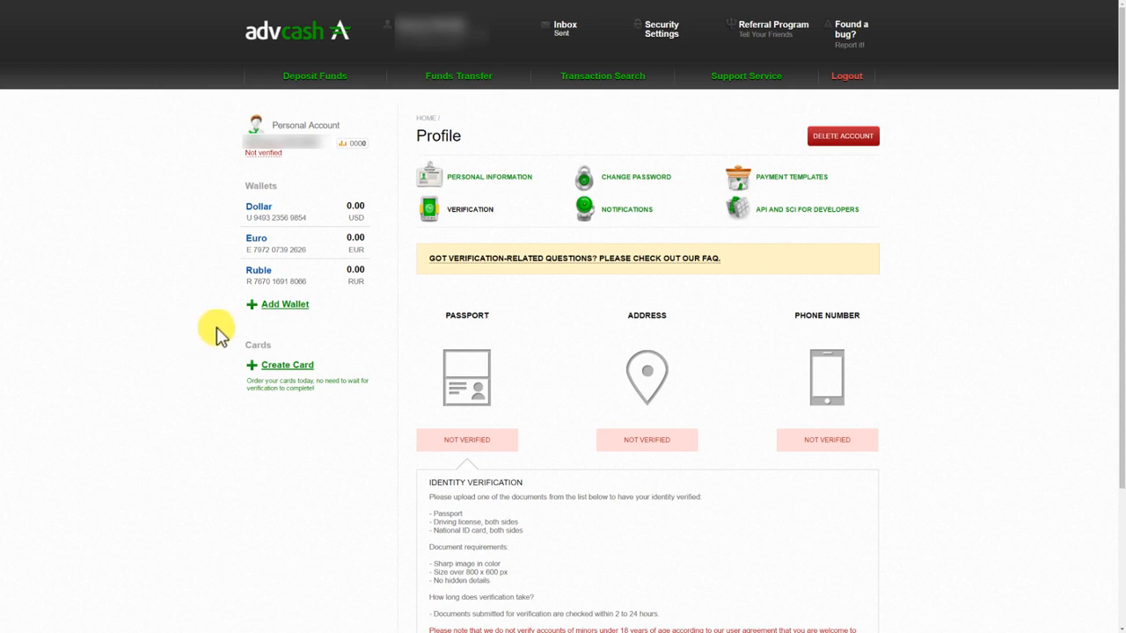
# Step: Scroll the Verification page down to the Identity Verification instructions and Upload Document Copy button
pyautogui.scroll(-2, 515, 321)
pyautogui.scroll(-3, 515, 321)
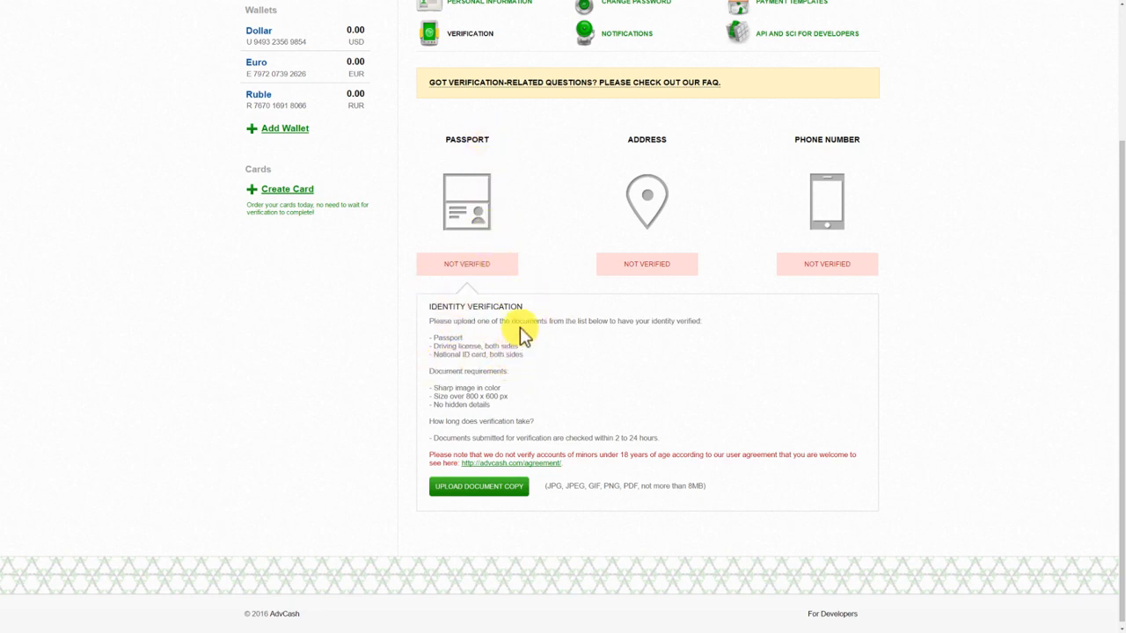
pyautogui.scroll(-1, 524, 339)
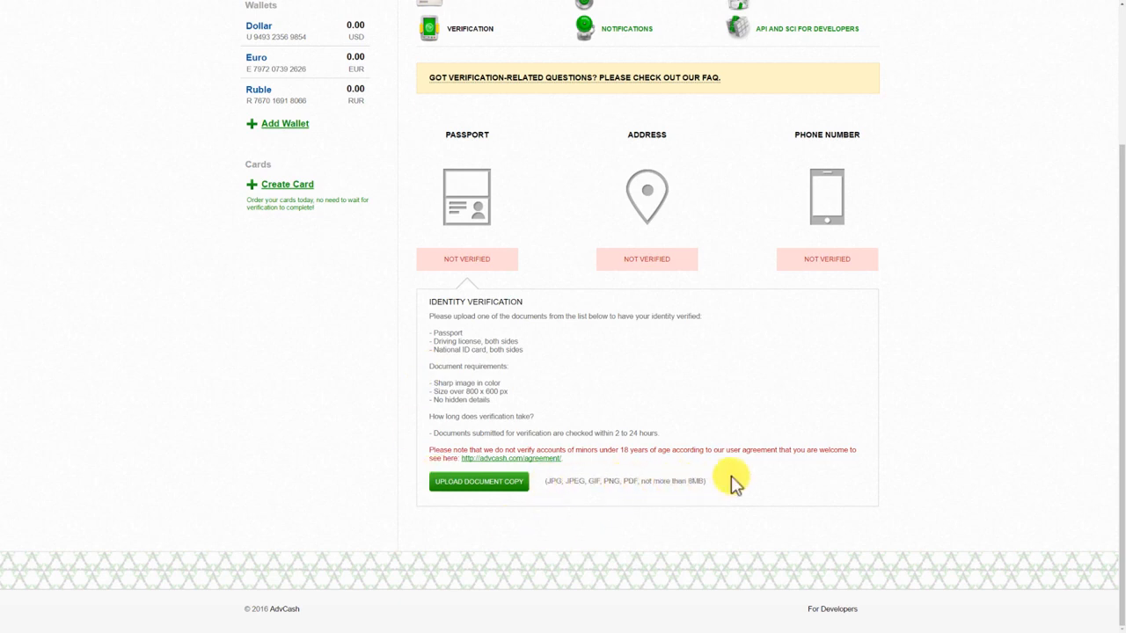
# Step: Upload the 3.39 MB identity document PDF from the document scans folder
pyautogui.click(464, 489)
pyautogui.moveTo(364, 6); pyautogui.dragTo(546, 56)
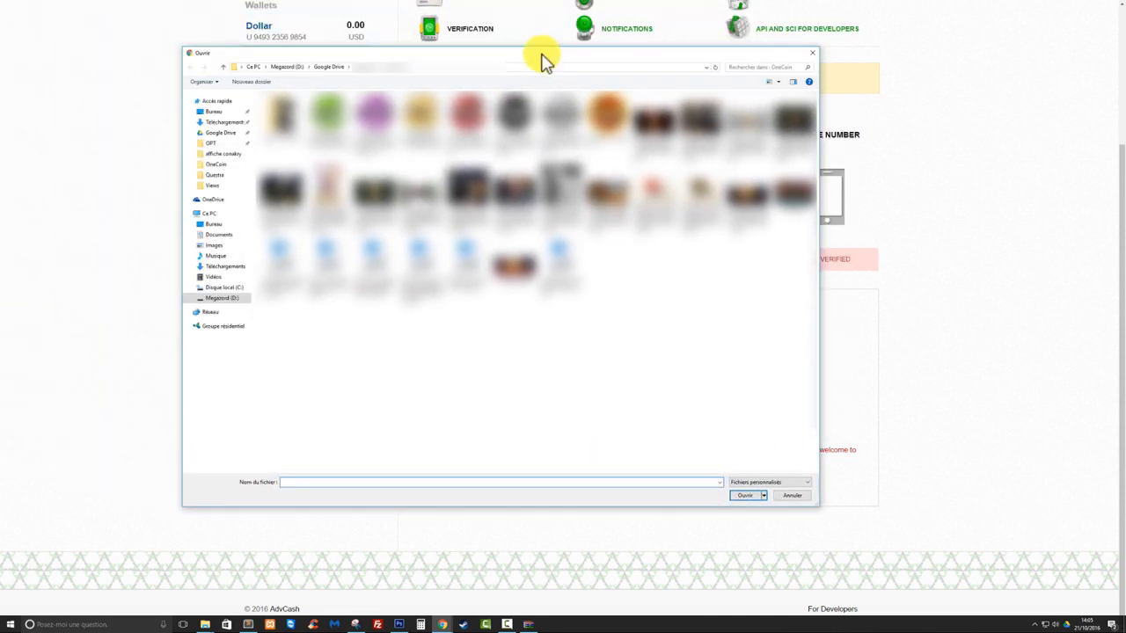
pyautogui.click(220, 143)
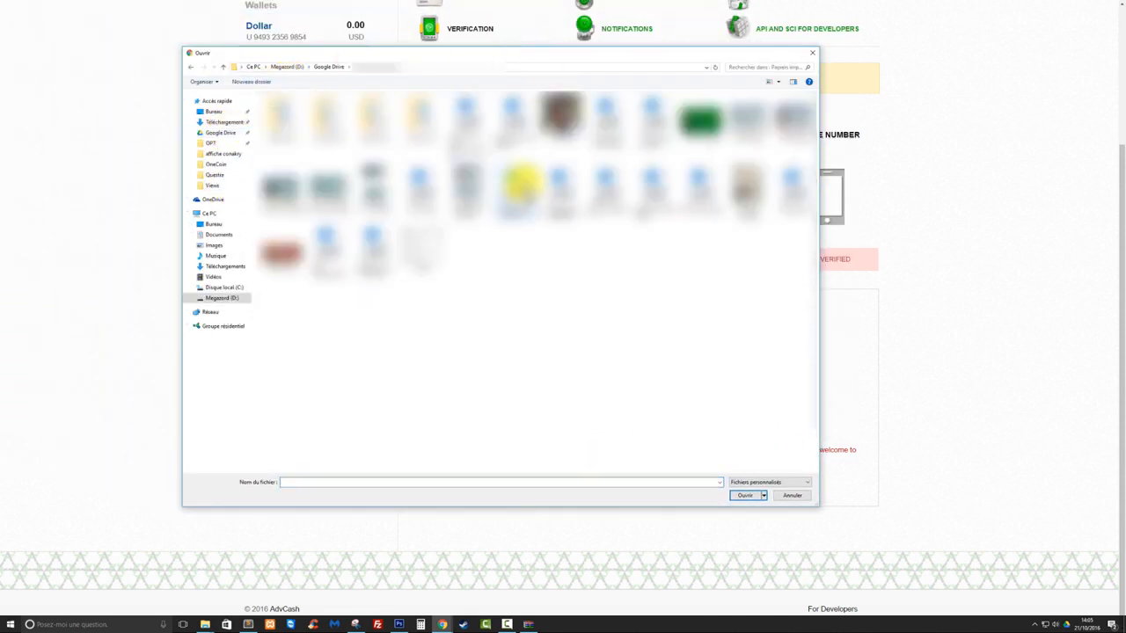
pyautogui.click(523, 184)
pyautogui.doubleClick(522, 184)
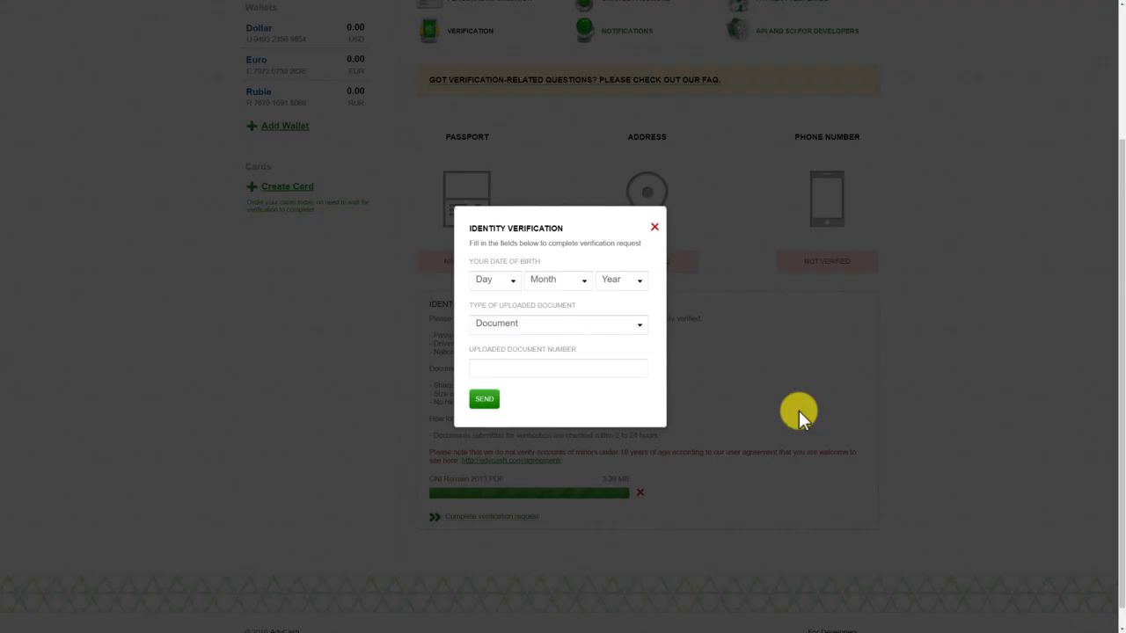
# Step: Select the holder's birth day, month and year in the Identity Verification form
pyautogui.click(510, 287)
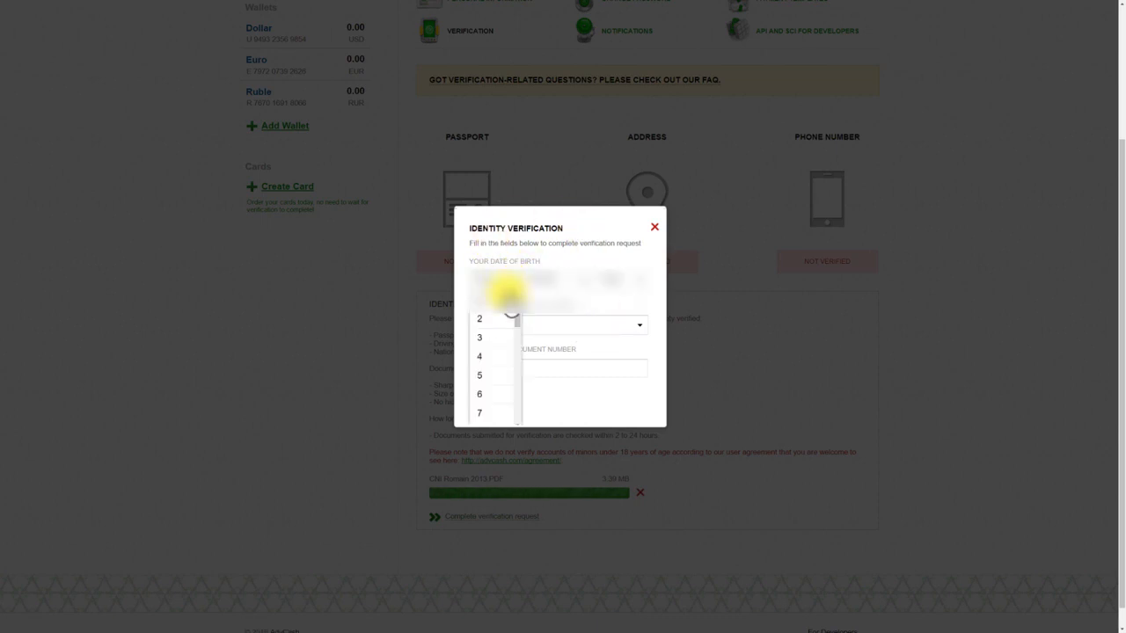
pyautogui.click(503, 319)
pyautogui.click(557, 280)
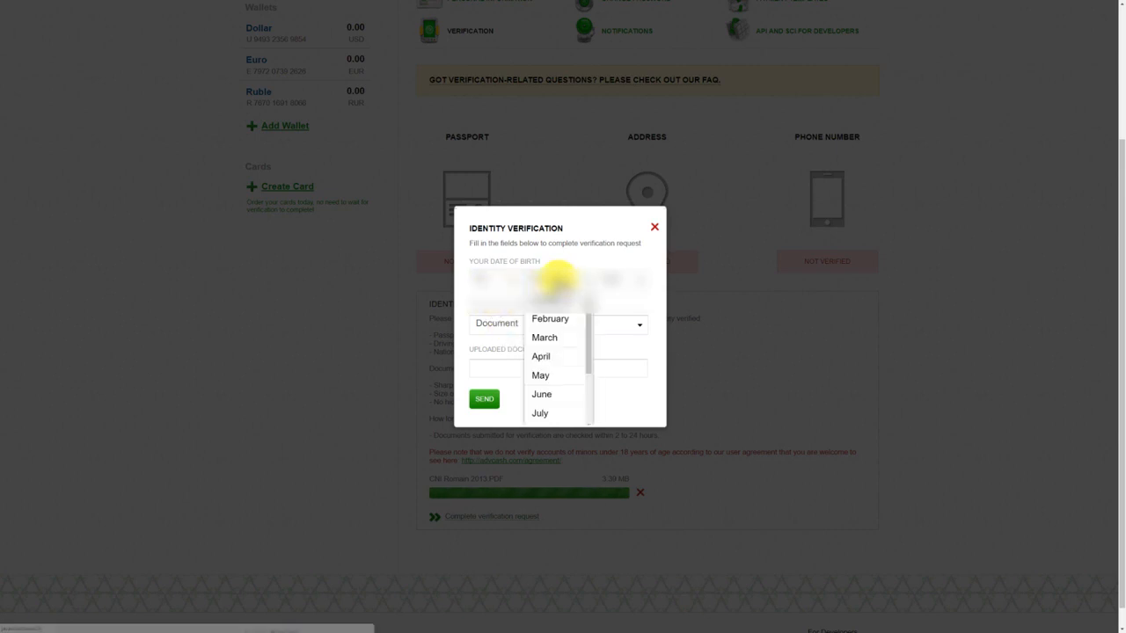
pyautogui.write('d')
pyautogui.click(551, 302)
pyautogui.click(626, 280)
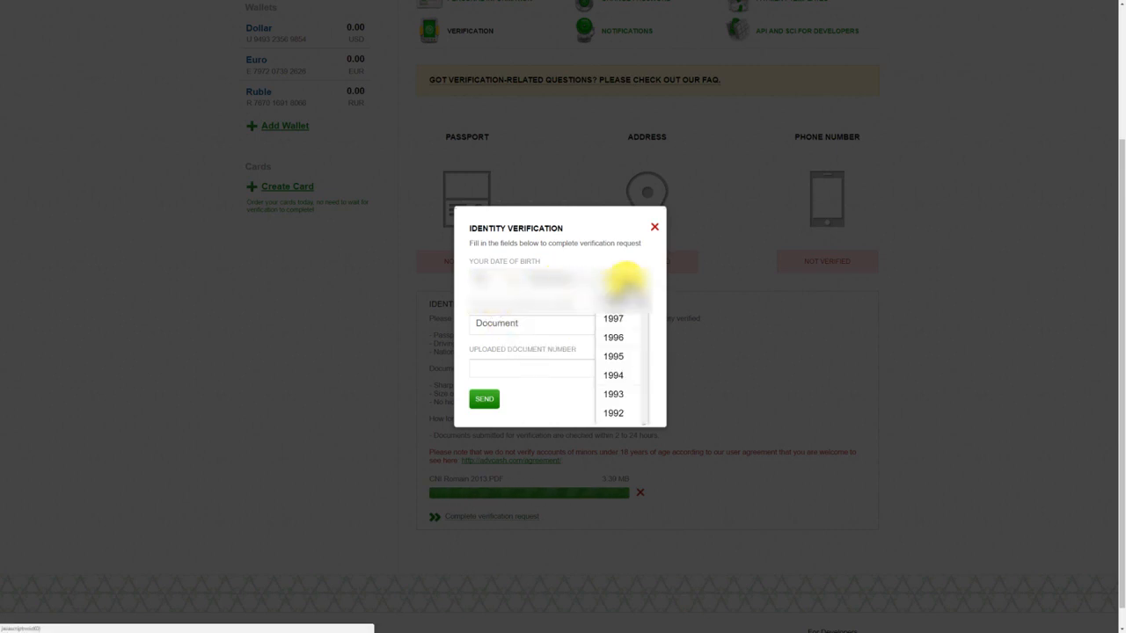
pyautogui.write('1991')
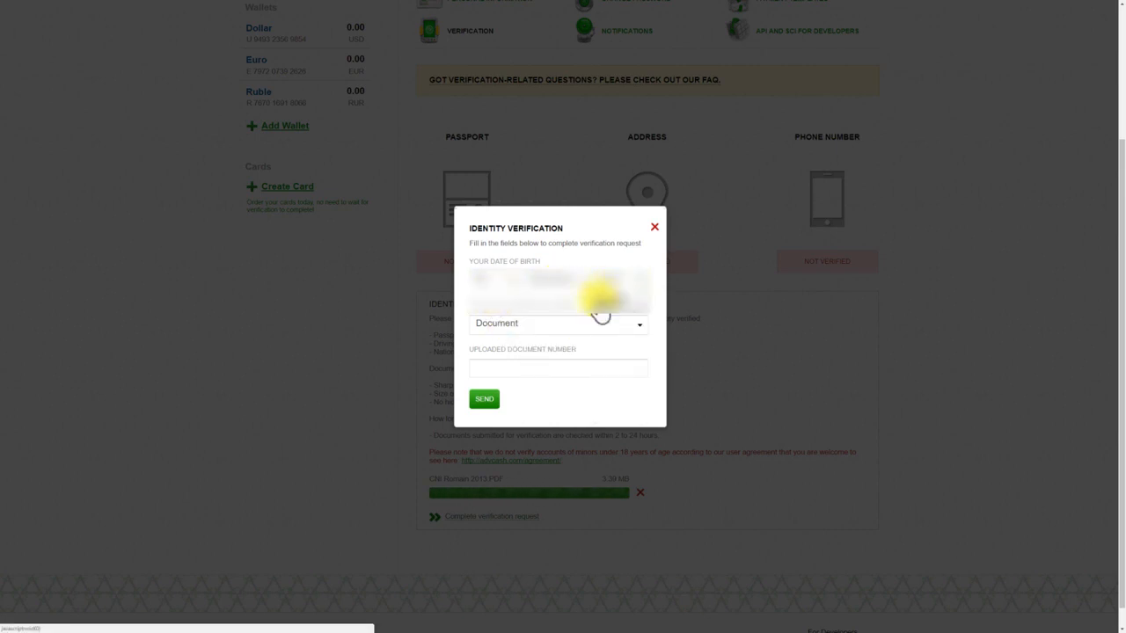
pyautogui.click(603, 302)
# Step: Choose National ID as the document type, enter the document number, and send the request
pyautogui.click(562, 331)
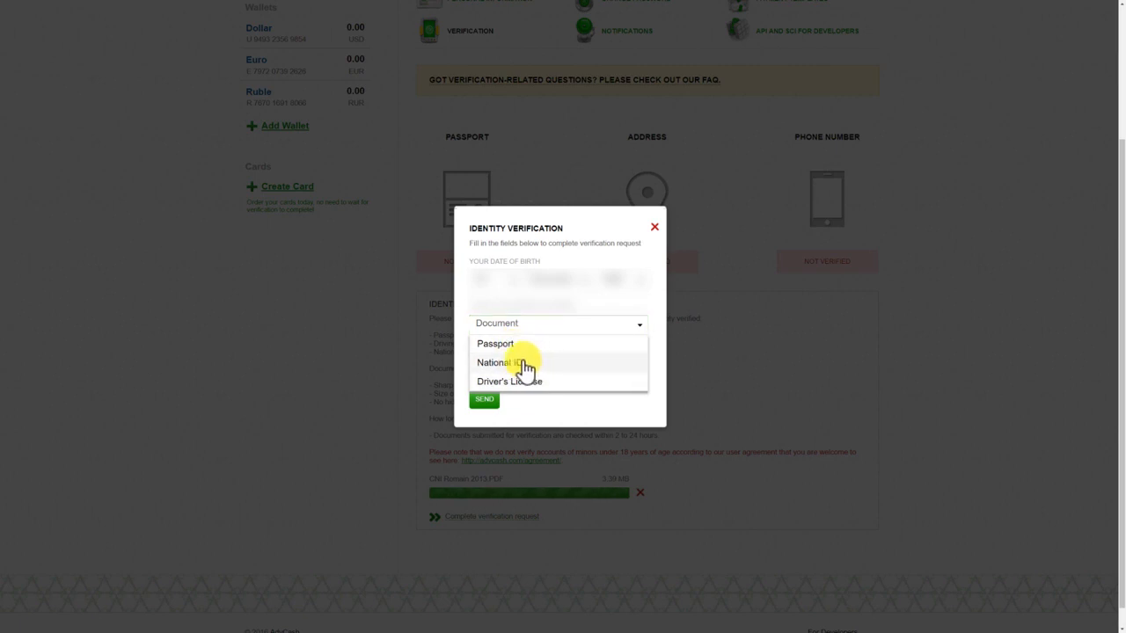
pyautogui.click(526, 363)
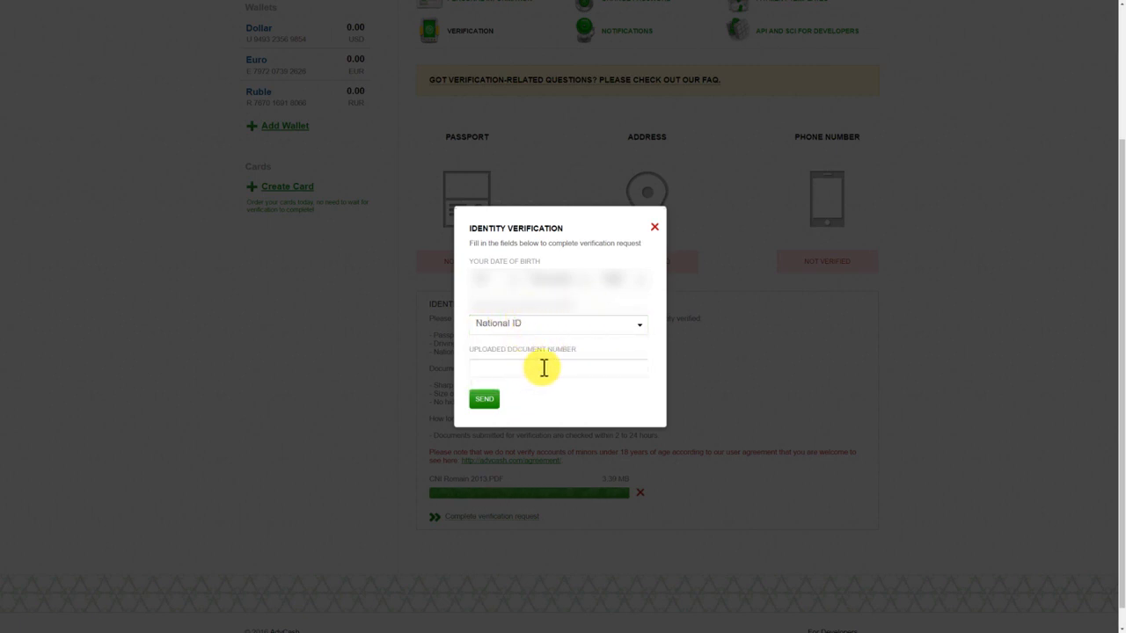
pyautogui.click(511, 370)
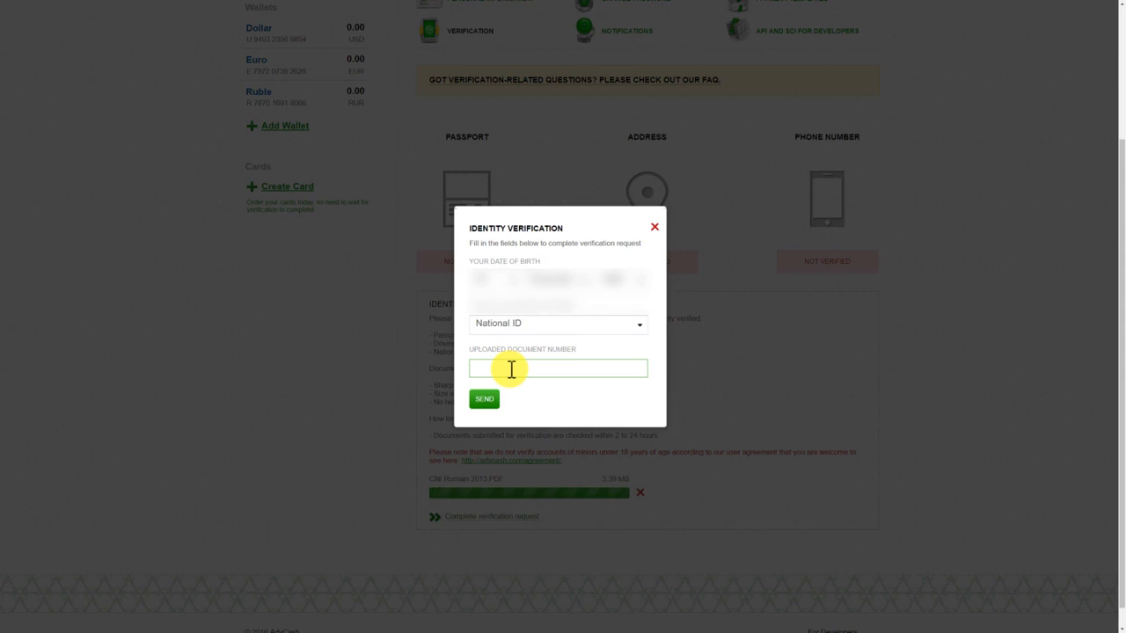
pyautogui.write('13')
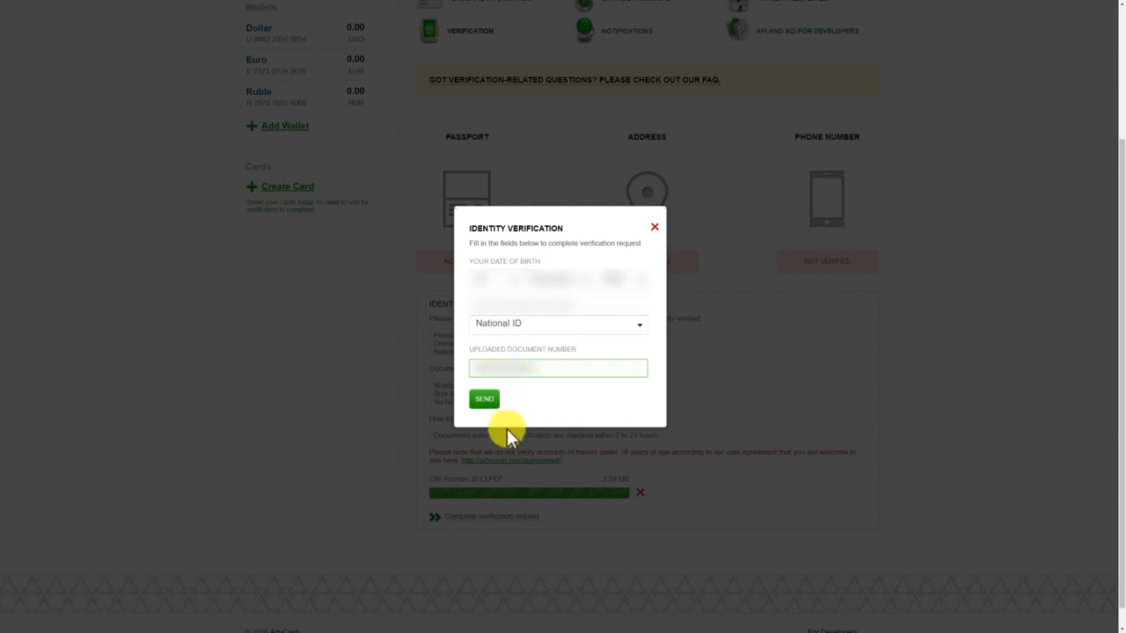
pyautogui.click(485, 401)
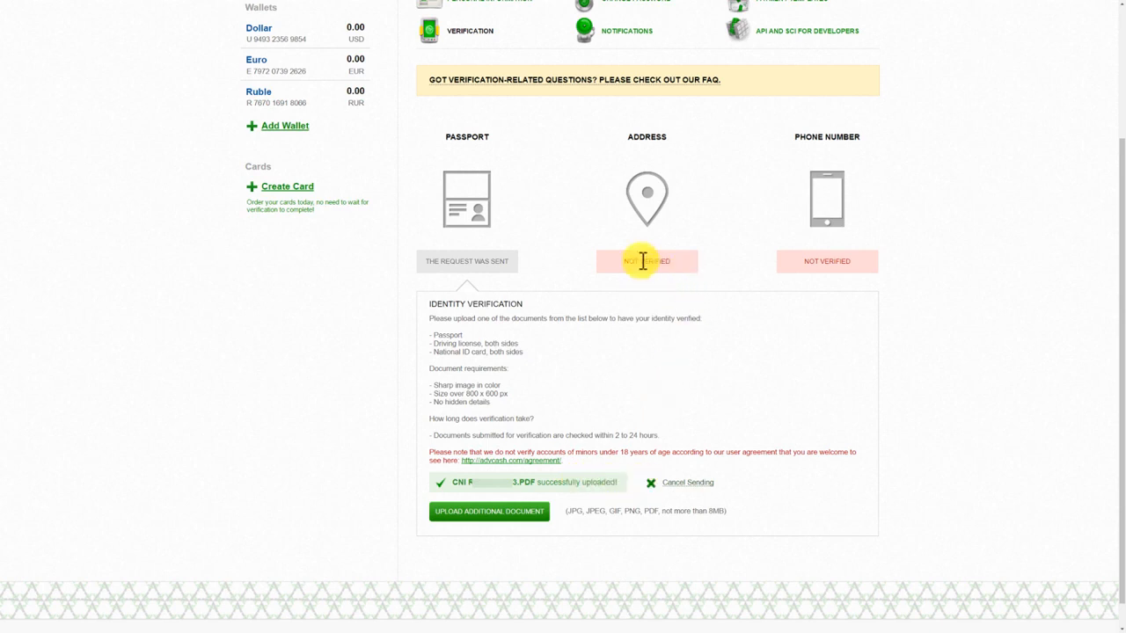
# Step: Open the Address Verification section and review its accepted documents, including the registered-address-in-passport option
pyautogui.click(658, 196)
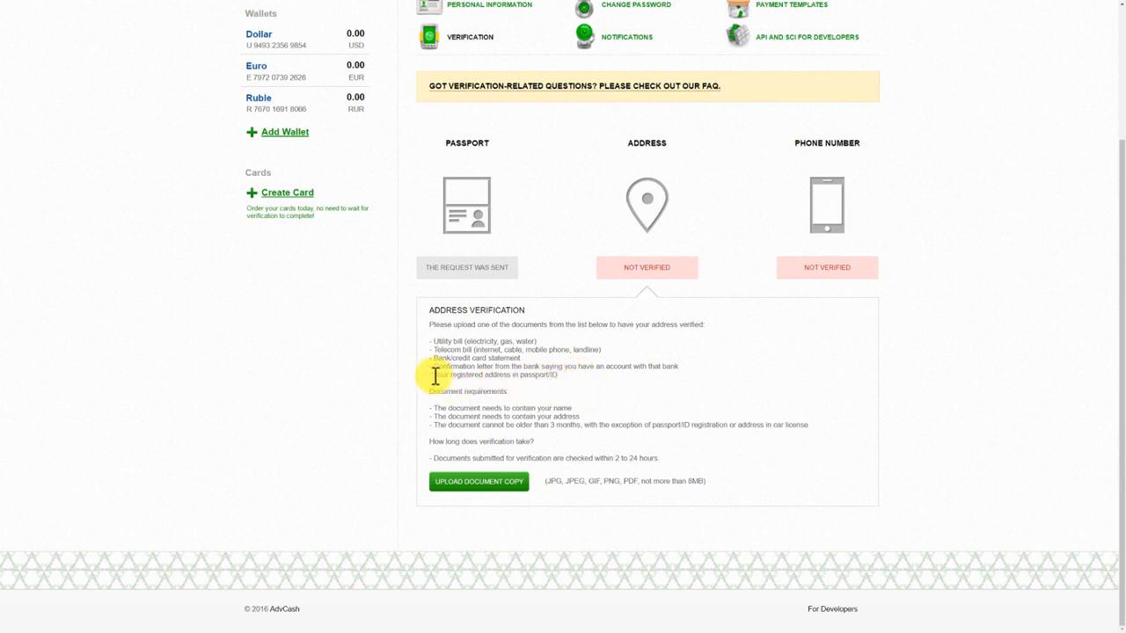
pyautogui.moveTo(432, 376); pyautogui.dragTo(472, 376)
pyautogui.click(473, 376)
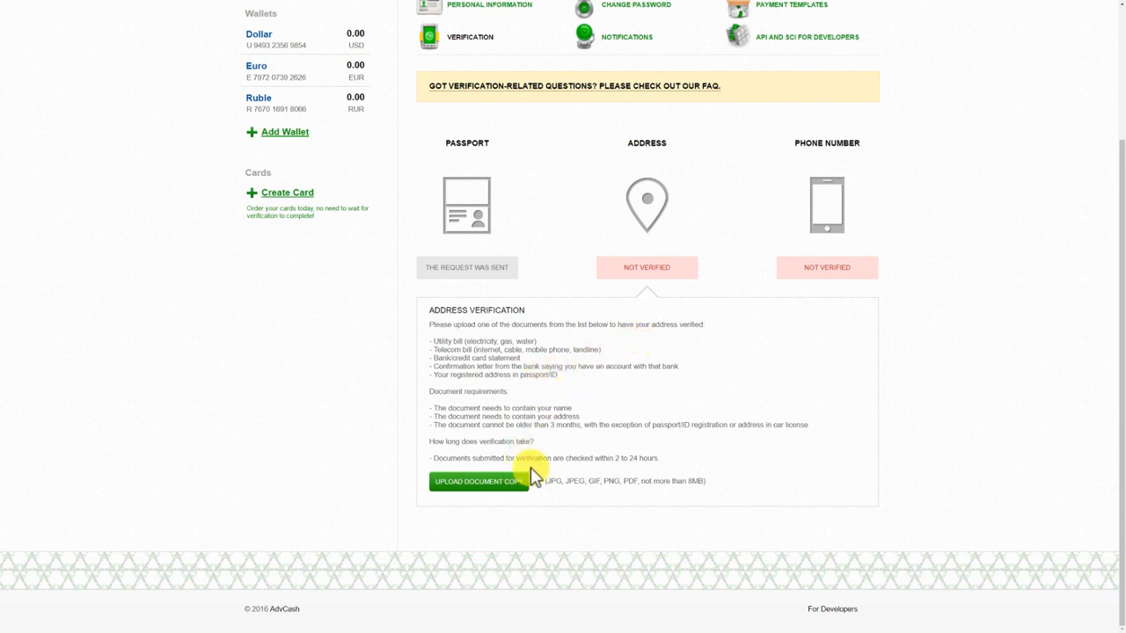
# Step: Upload ENGIE copie.JPG (688.78 KB) from the bill-scan folder as the address proof
pyautogui.click(486, 489)
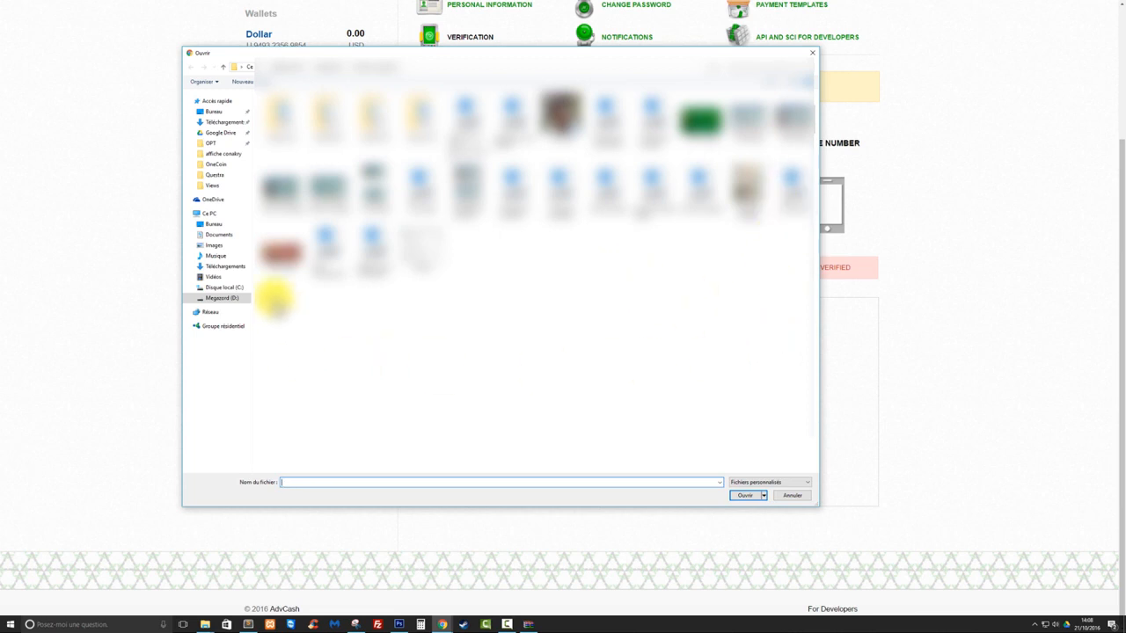
pyautogui.click(221, 141)
pyautogui.click(383, 113)
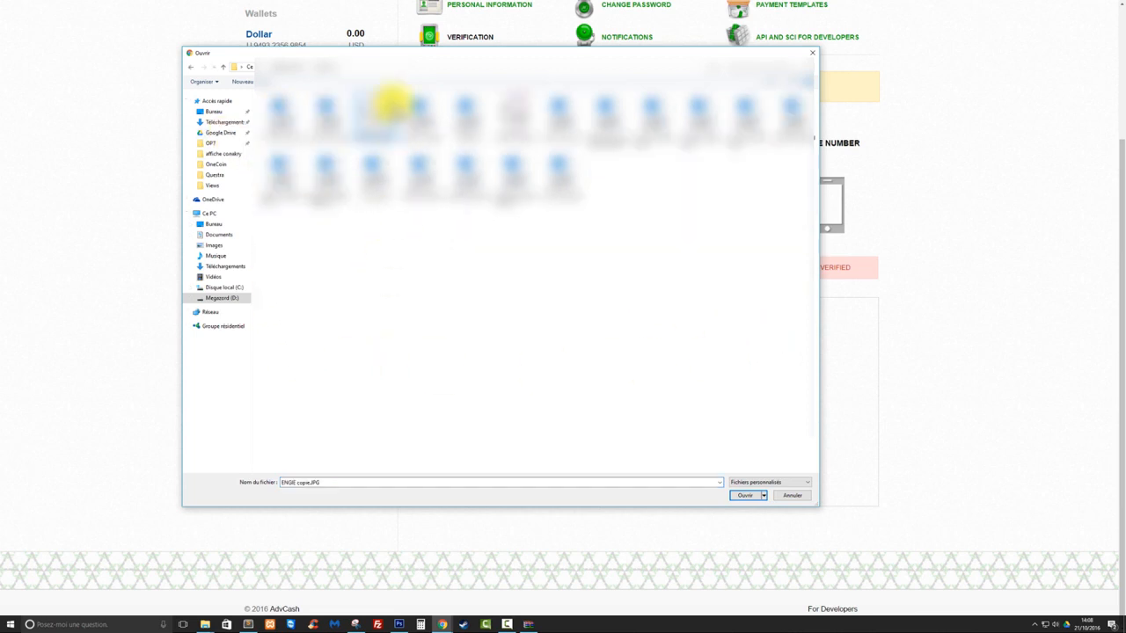
pyautogui.doubleClick(382, 112)
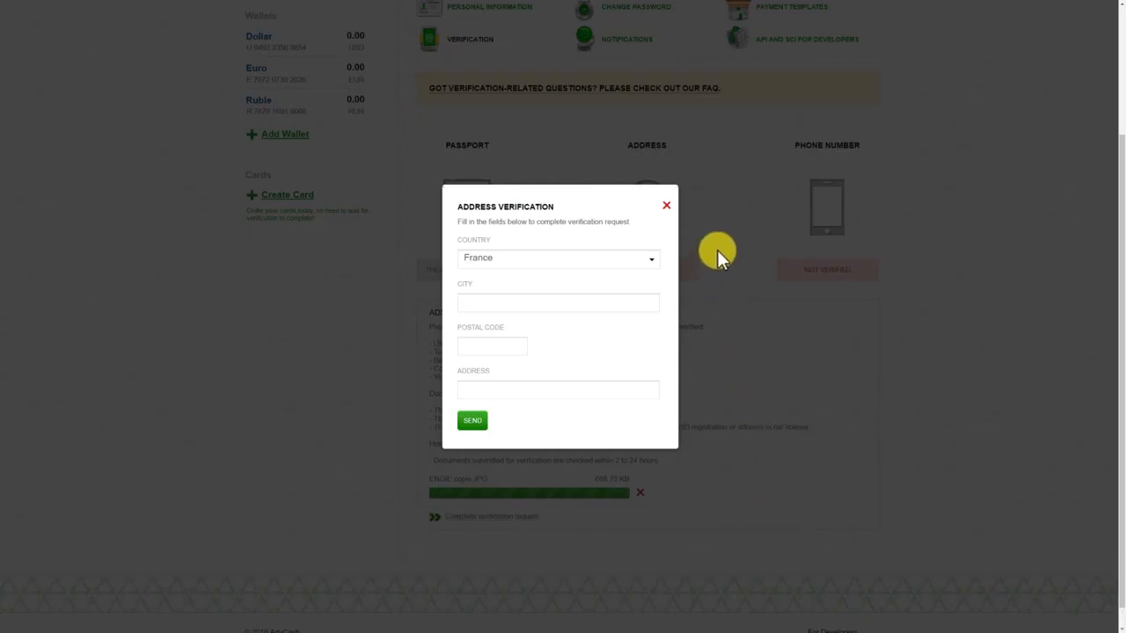
# Step: Fill in the city and postal code from their suggestions in the Address Verification form
pyautogui.click(502, 302)
pyautogui.write('Bea')
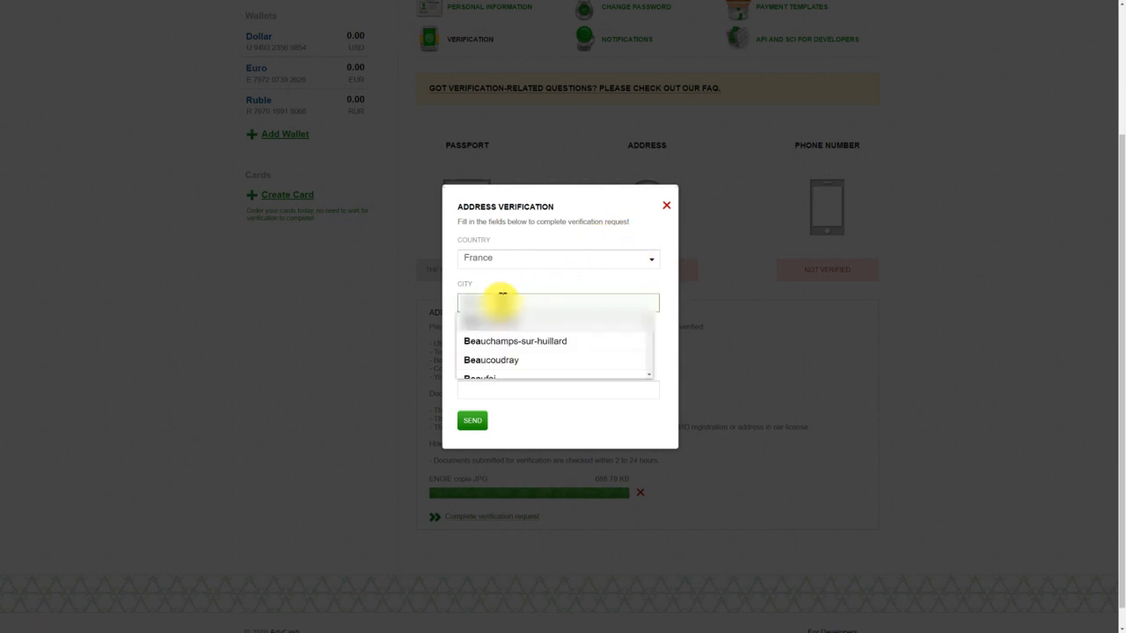
pyautogui.press('Down')
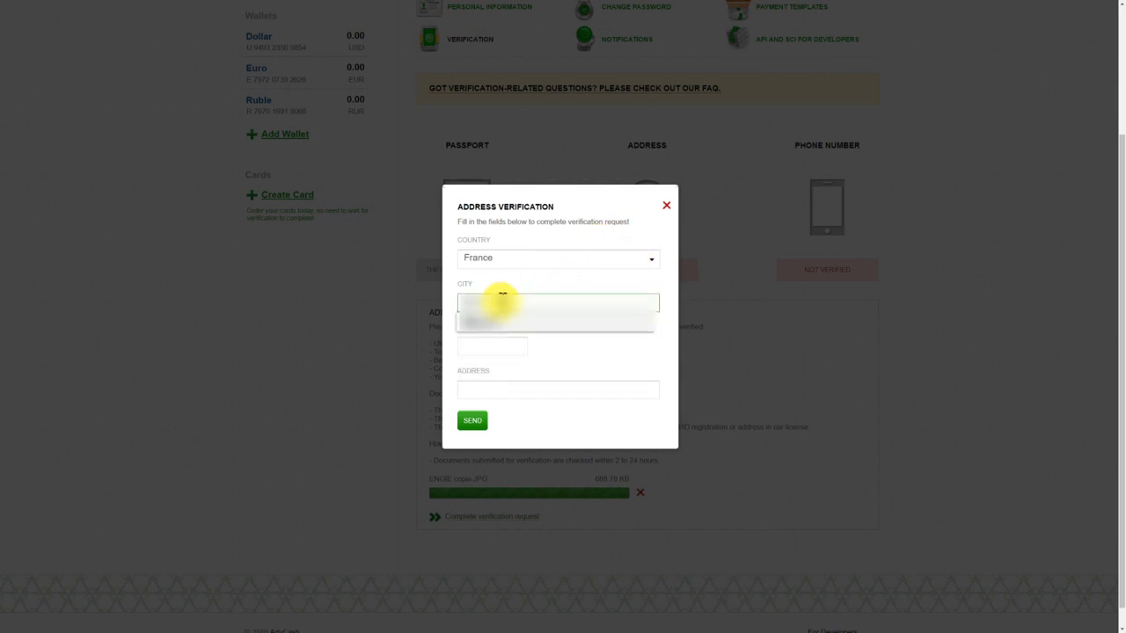
pyautogui.press('Return')
pyautogui.click(497, 350)
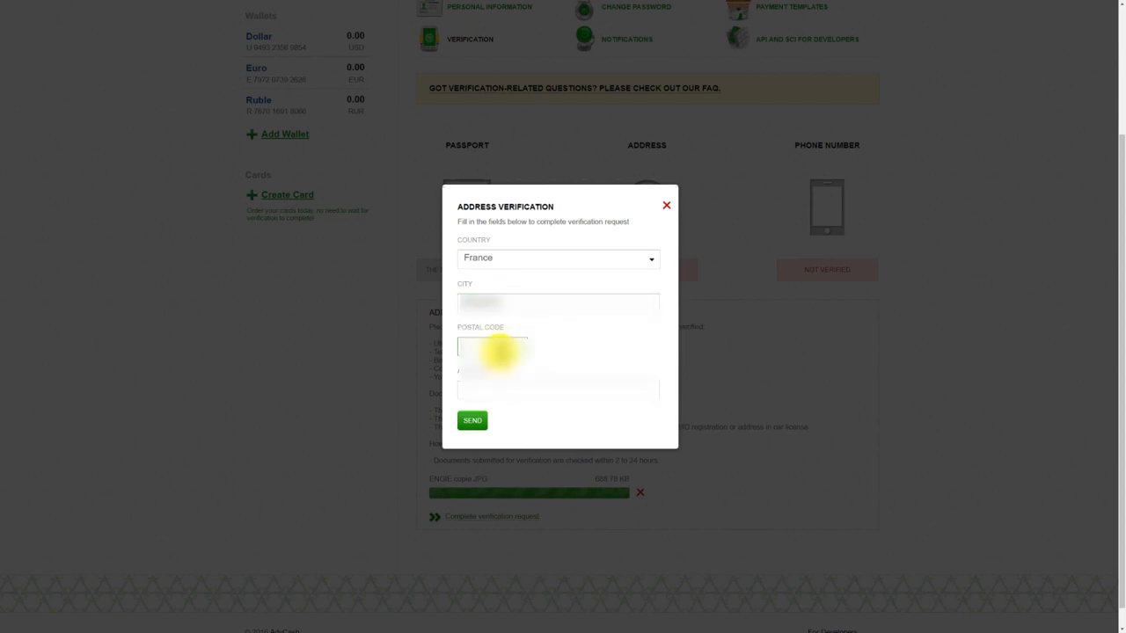
pyautogui.write('?????')
pyautogui.click(568, 341)
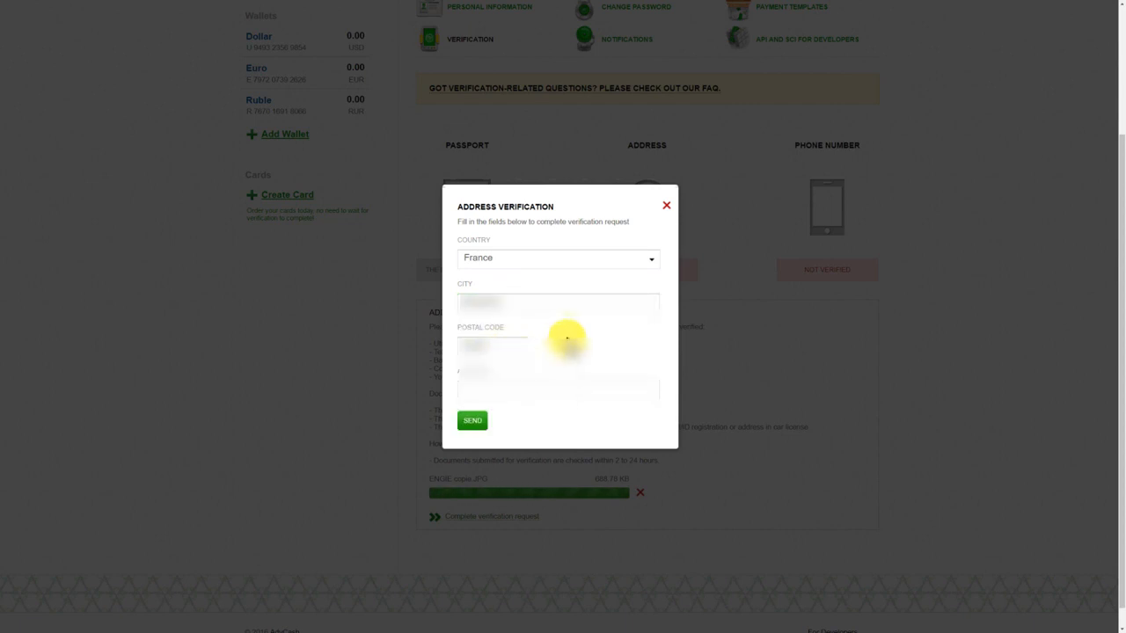
# Step: Enter the street address from its suggestion and send the address verification request
pyautogui.click(497, 389)
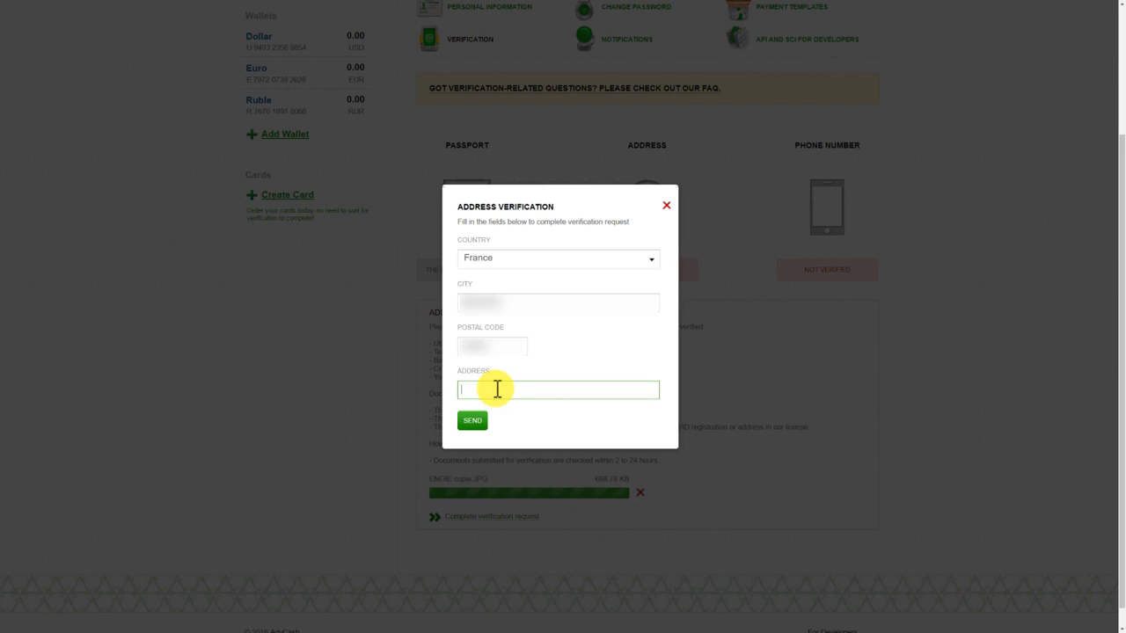
pyautogui.write('???')
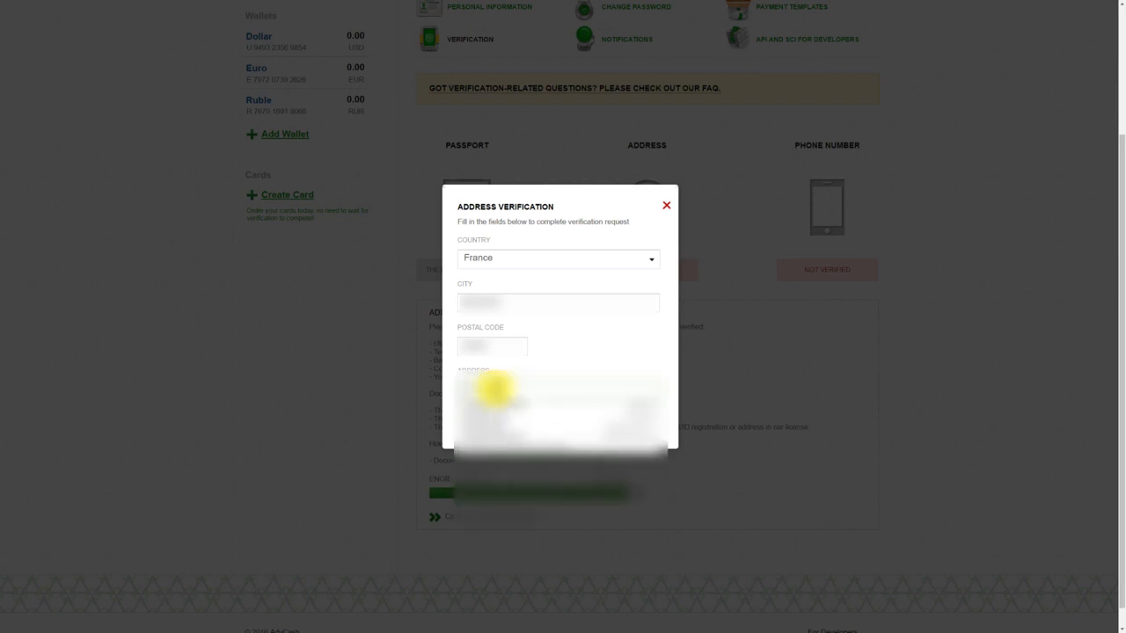
pyautogui.write('??????')
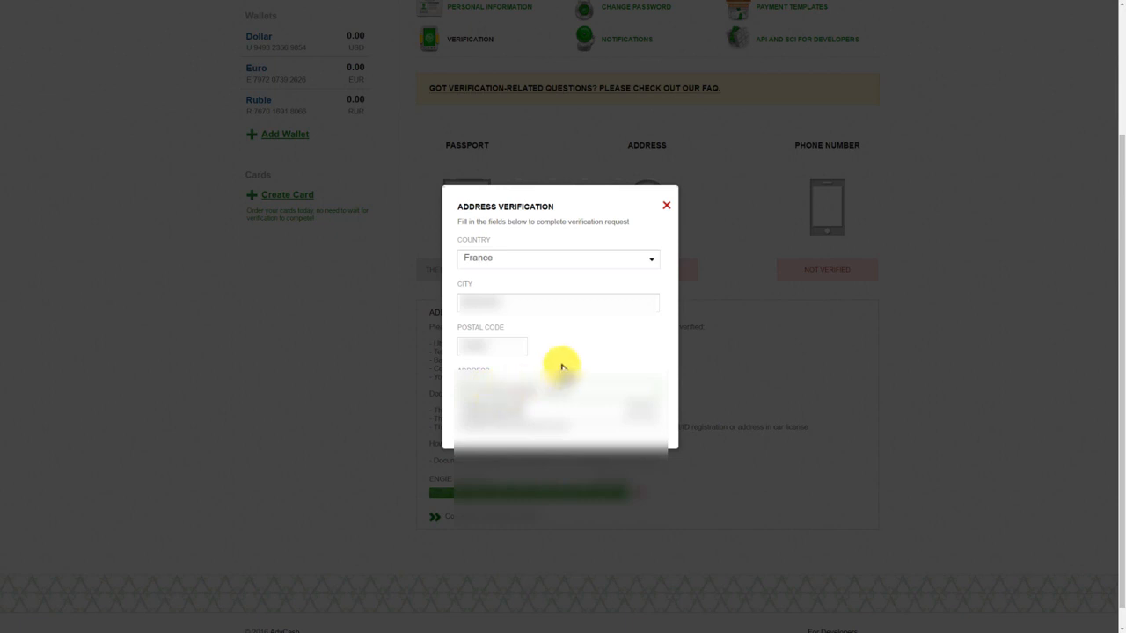
pyautogui.click(561, 366)
pyautogui.click(478, 421)
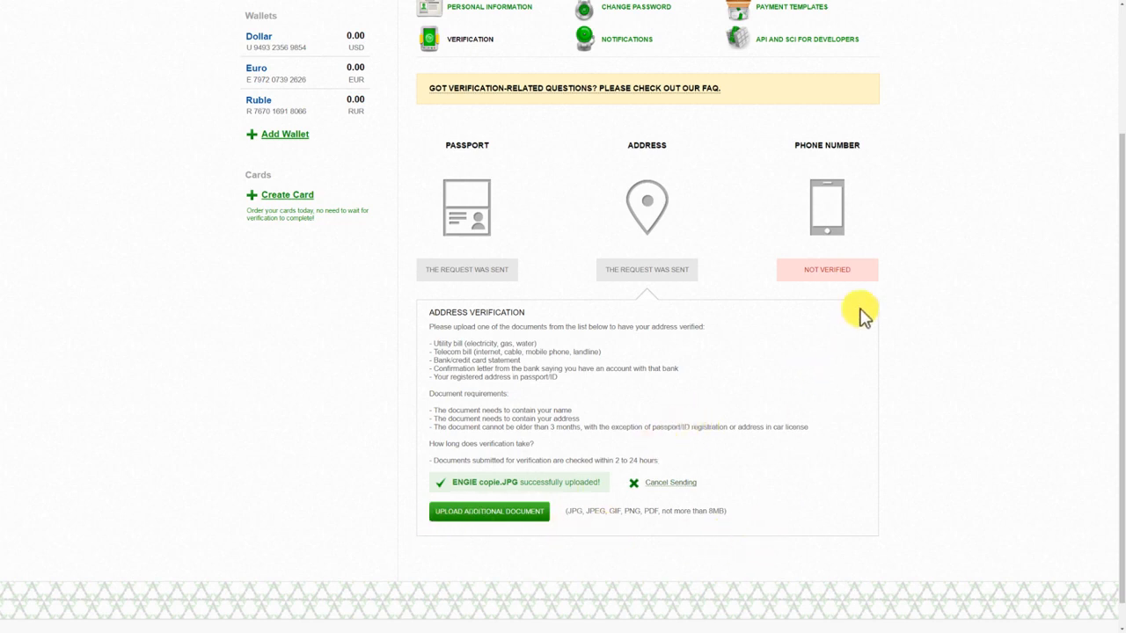
# Step: Enter the mobile number after the +33 country prefix and request an SMS verification code
pyautogui.click(829, 209)
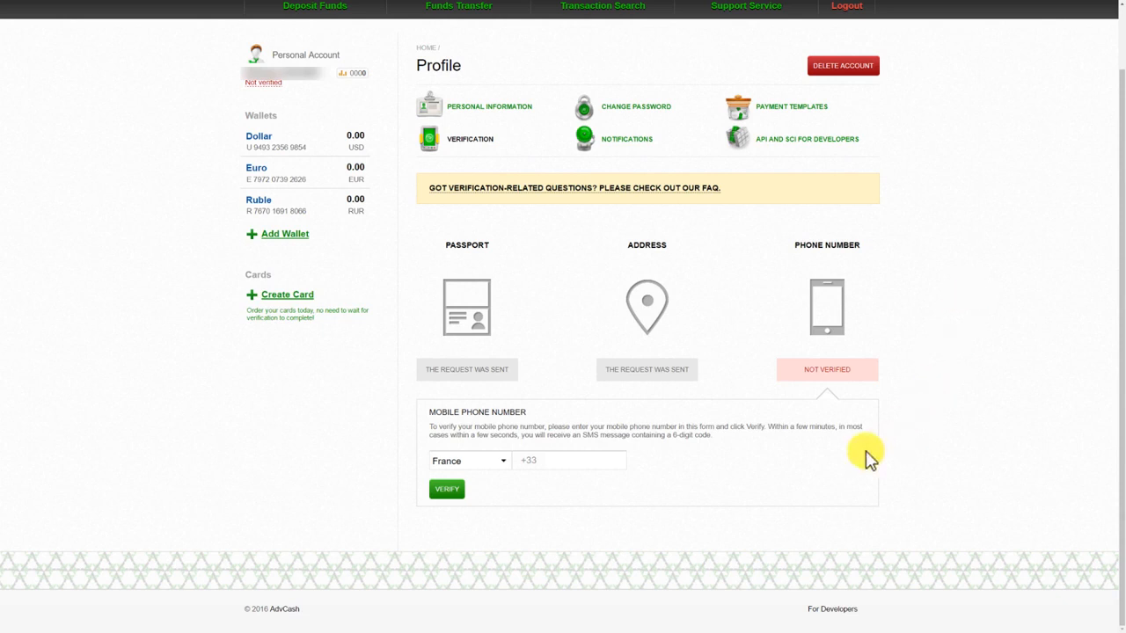
pyautogui.click(563, 461)
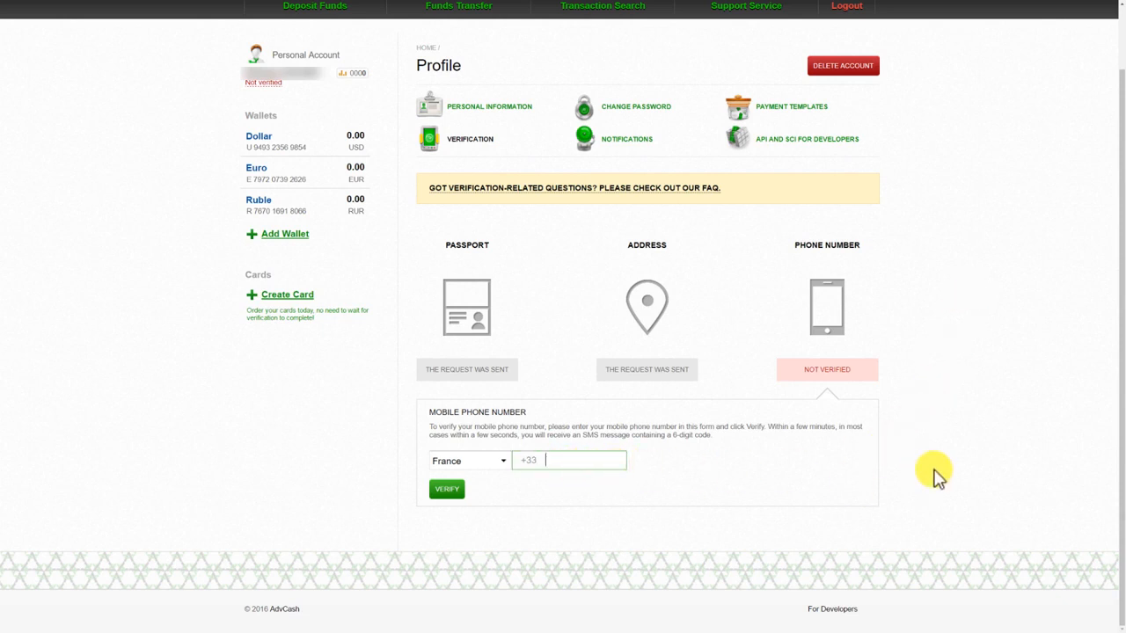
pyautogui.write('7')
pyautogui.write('8')
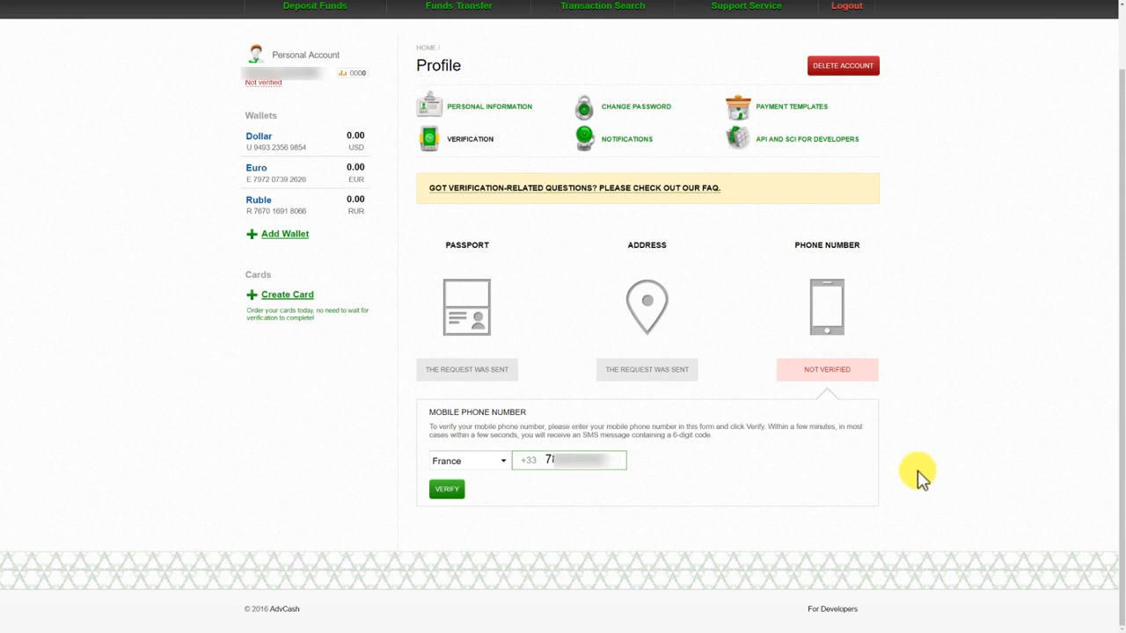
pyautogui.click(461, 493)
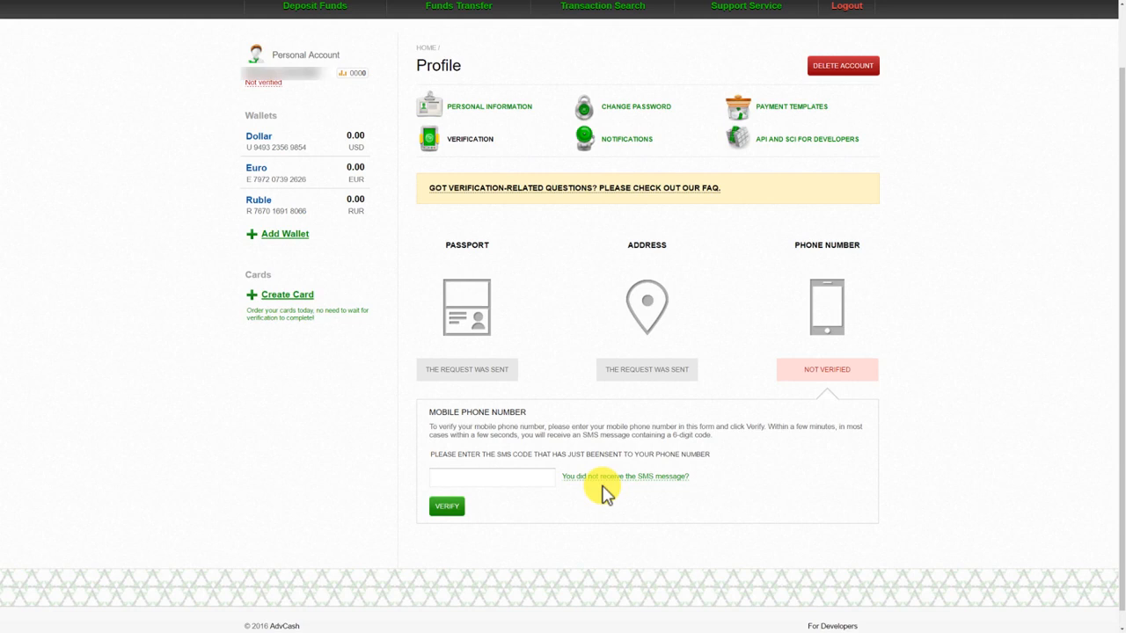
# Step: Enter the texted SMS verification code and submit it to confirm the phone
pyautogui.click(496, 482)
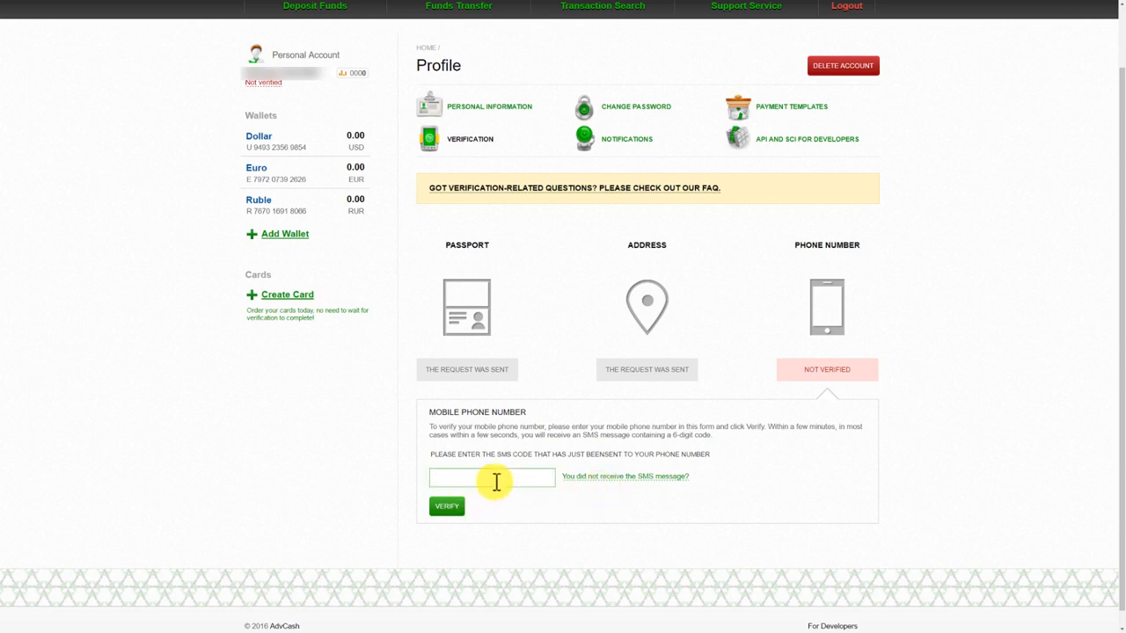
pyautogui.click(453, 507)
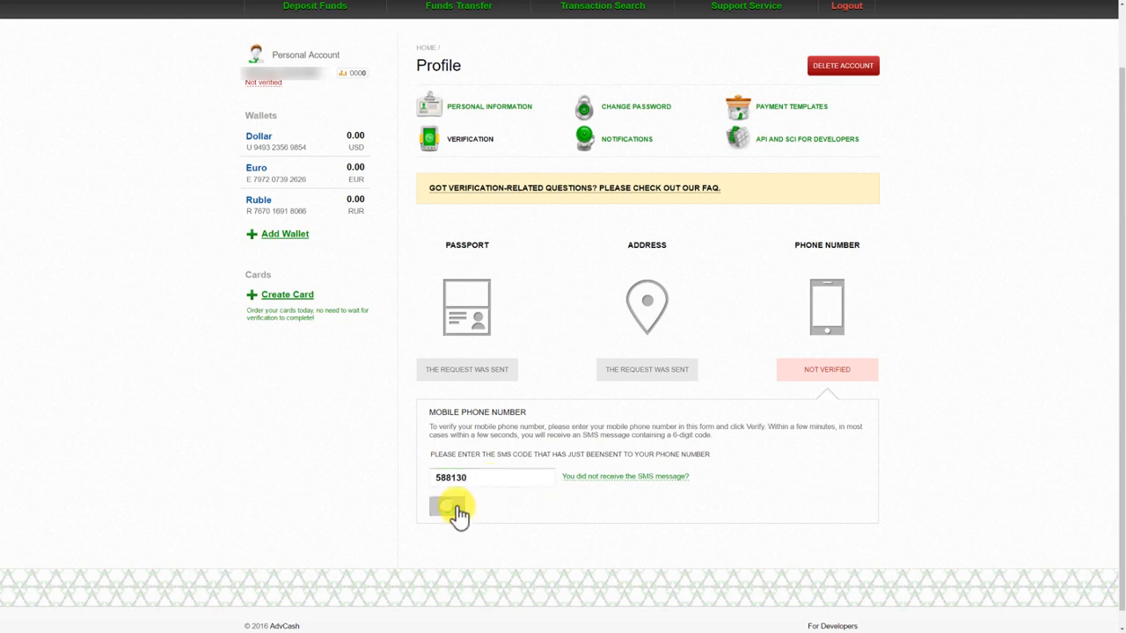